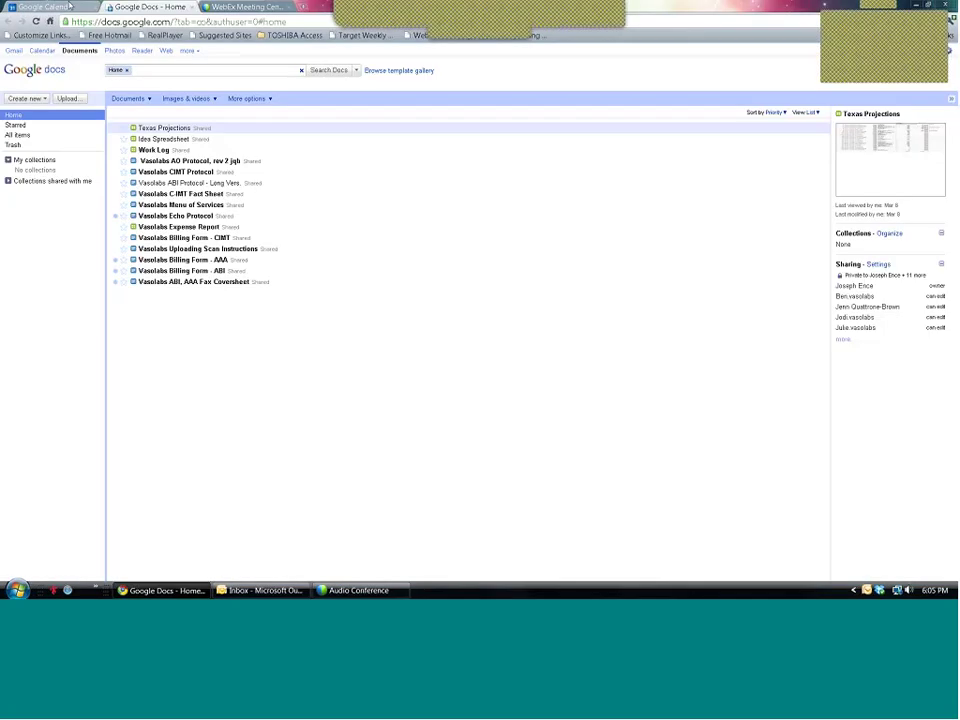
{"action": "left_click", "coordinate": [69, 7]}
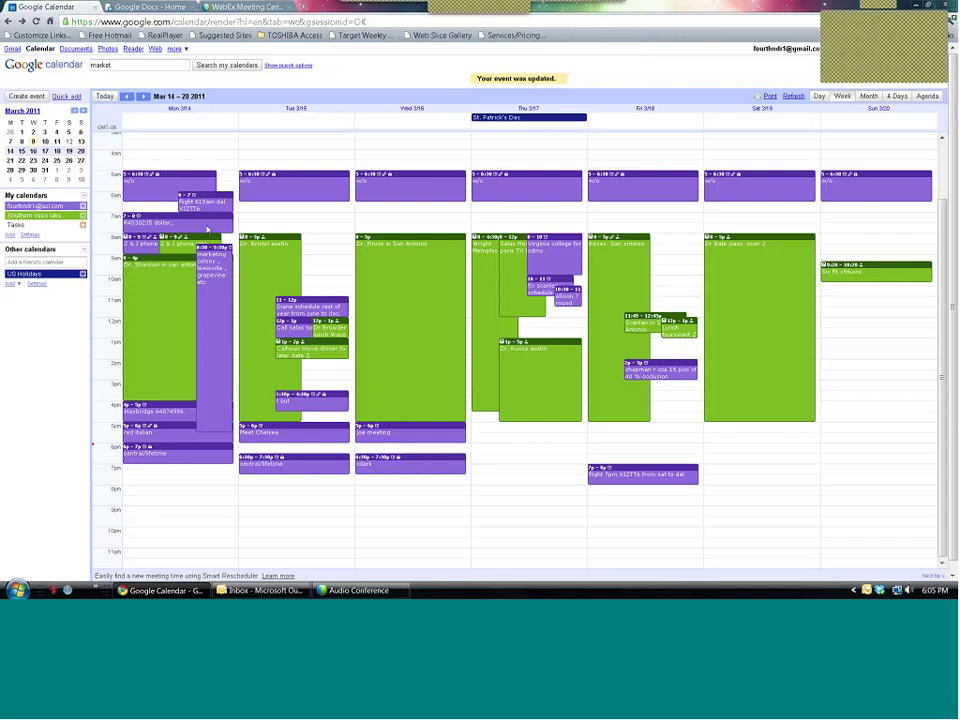
{"action": "left_click", "coordinate": [169, 296]}
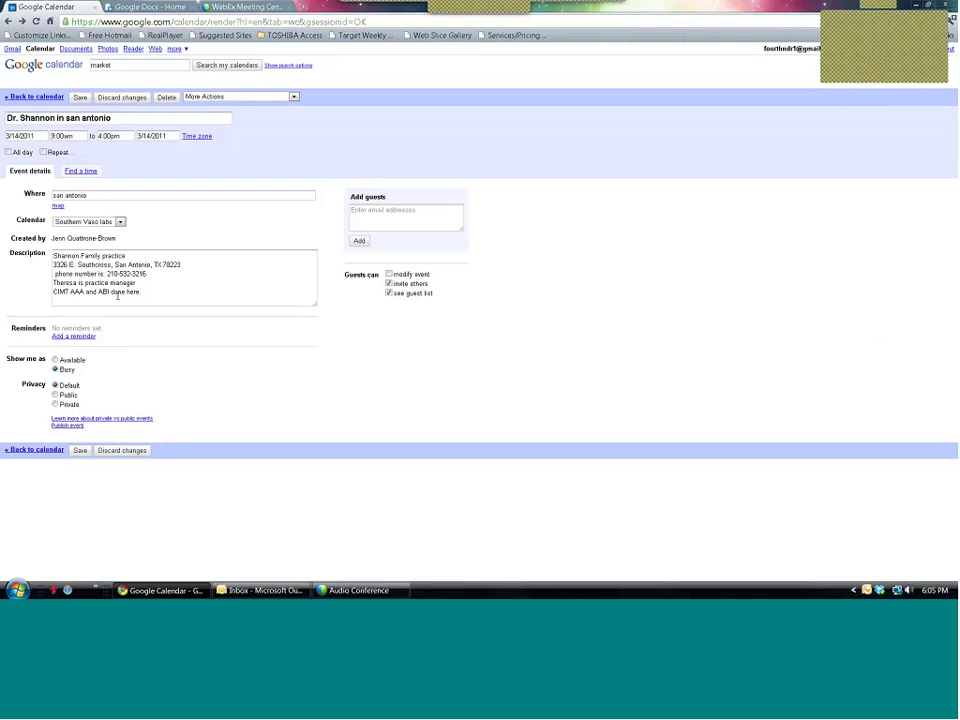
{"action": "left_click", "coordinate": [80, 97]}
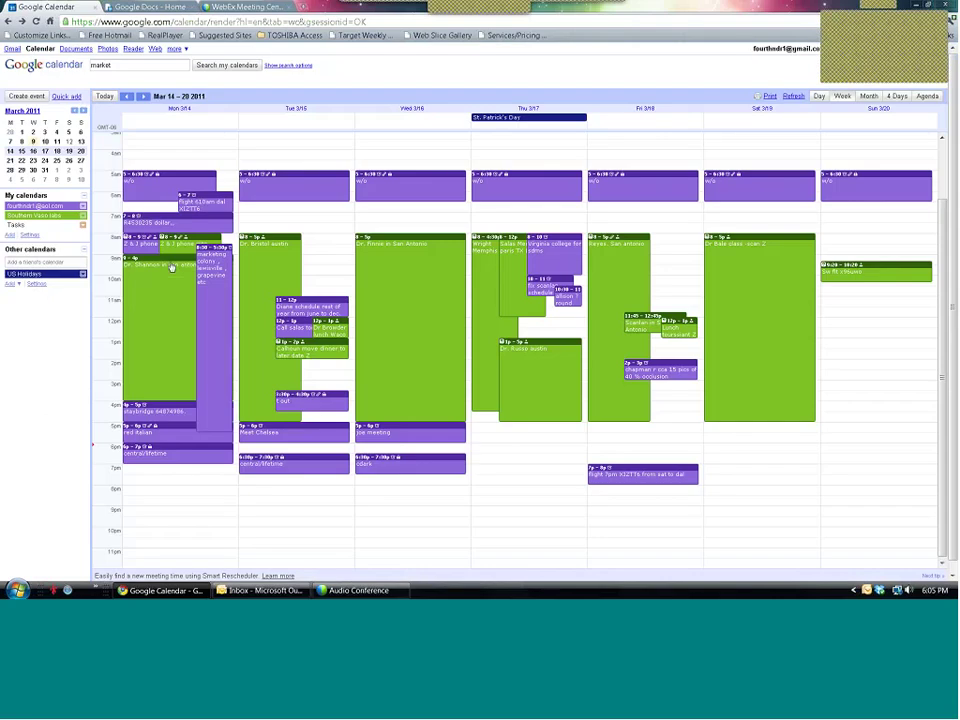
{"action": "double_click", "coordinate": [285, 268]}
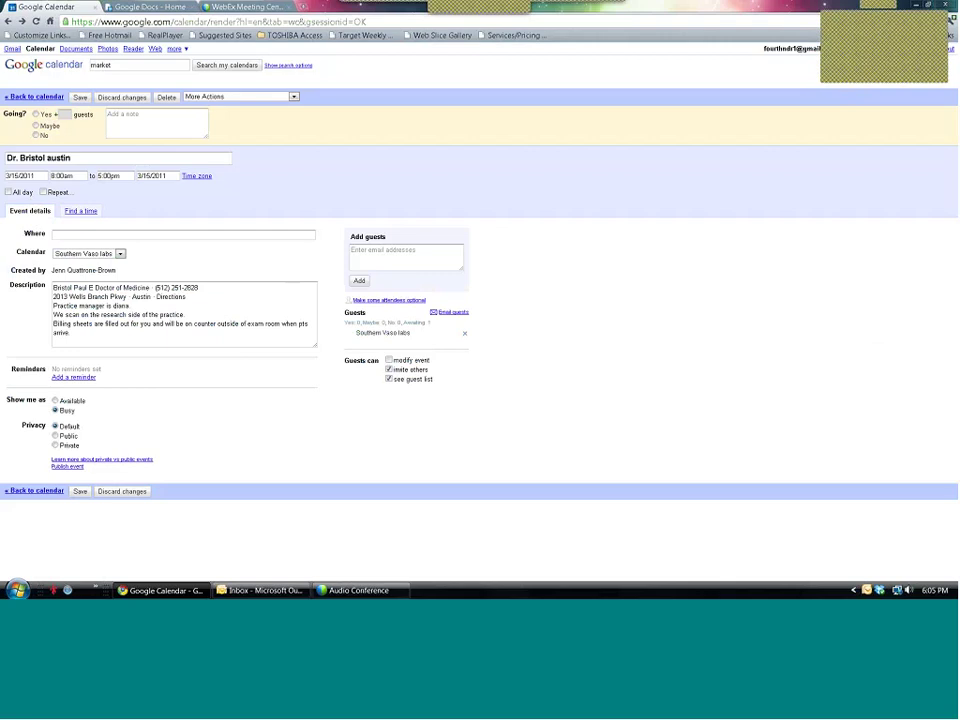
{"action": "left_click", "coordinate": [50, 97]}
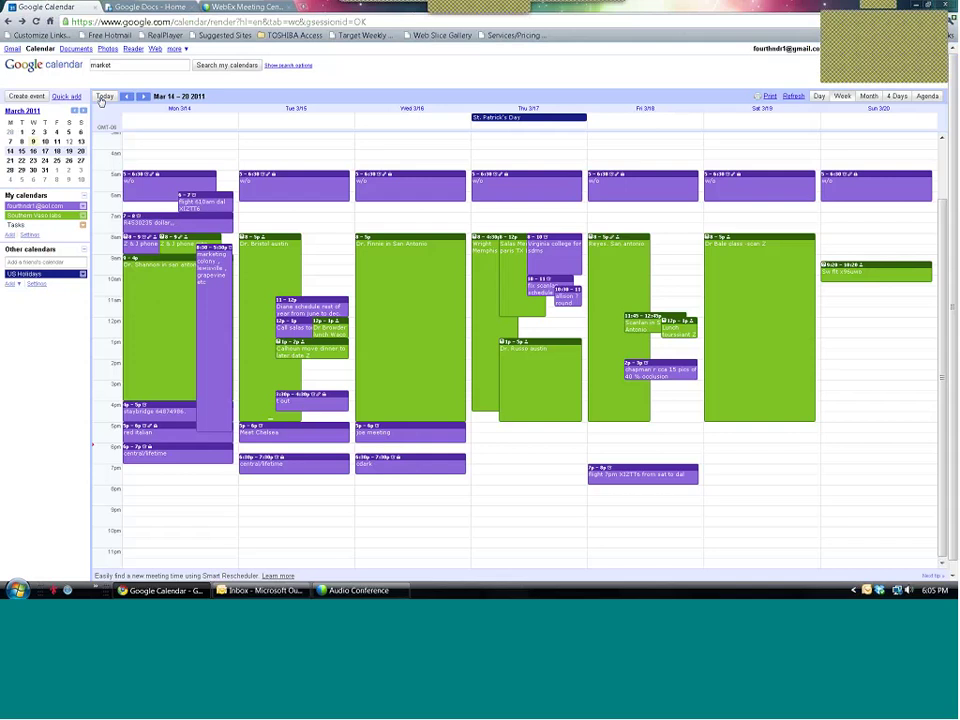
Step: Jump to the Mar 7–13, 2011 week and move the Wednesday event to 2:30–3:30pm without notifying guests
{"action": "left_click", "coordinate": [103, 97]}
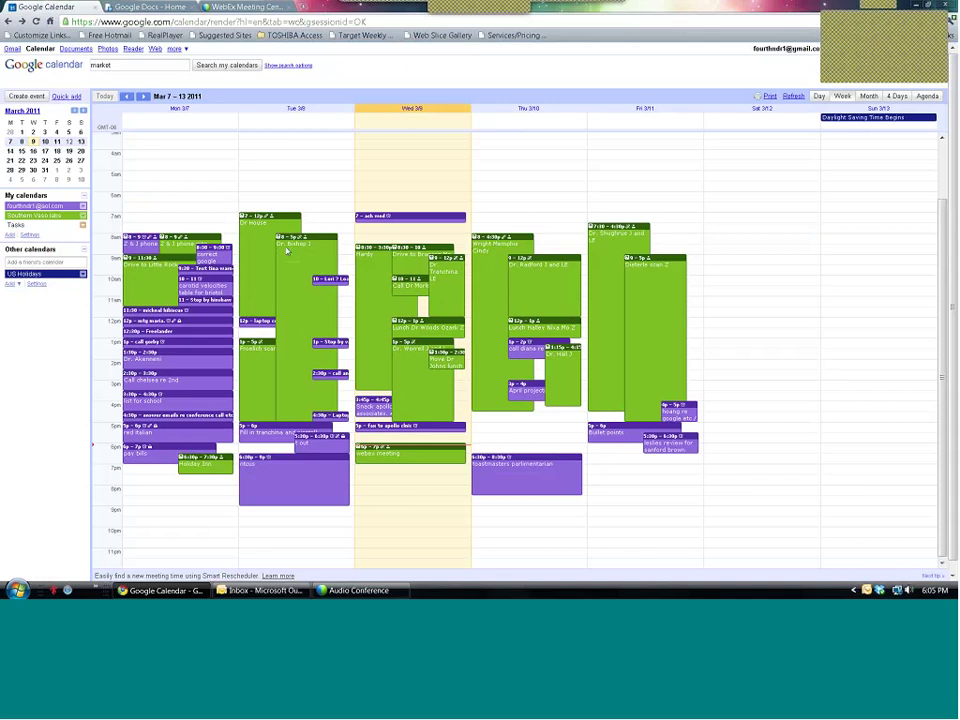
{"action": "left_click", "coordinate": [419, 382]}
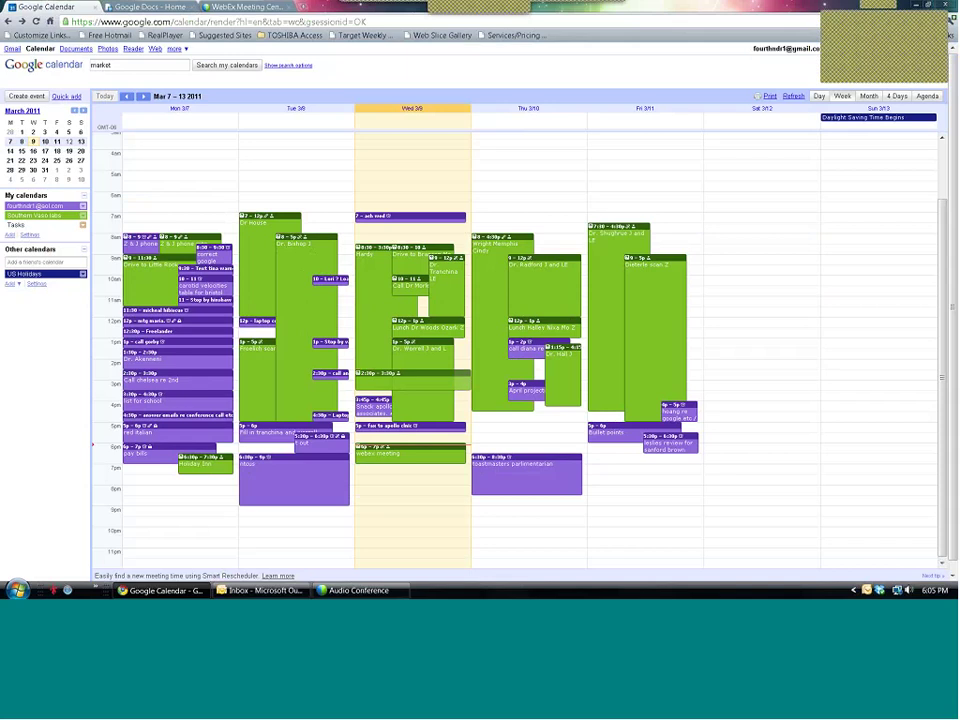
{"action": "left_click_drag", "start_coordinate": [455, 378], "coordinate": [445, 356]}
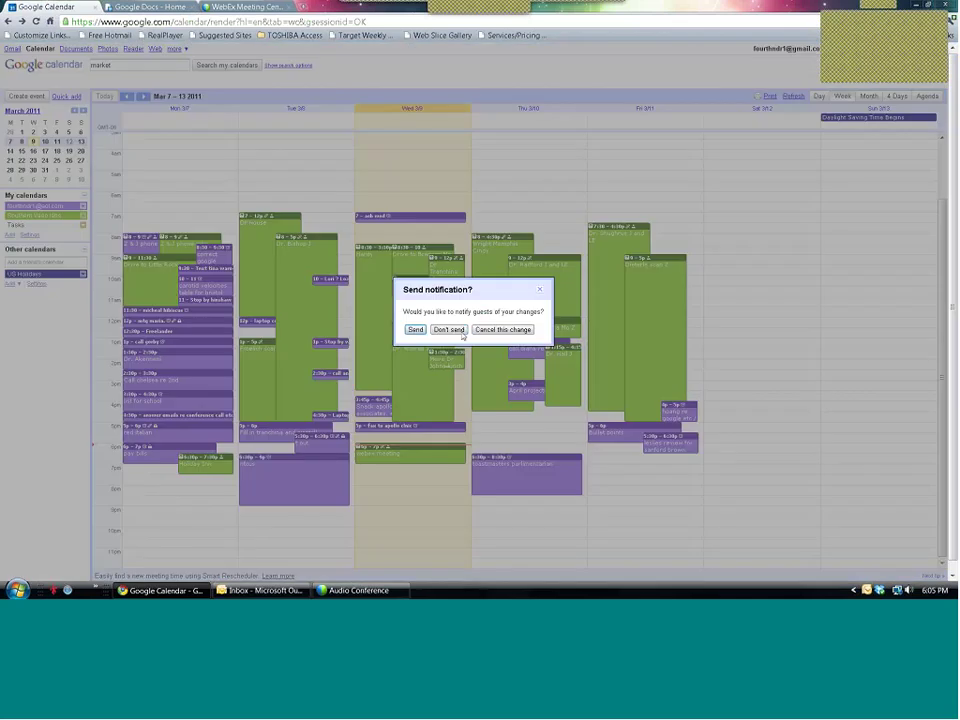
{"action": "left_click", "coordinate": [449, 330]}
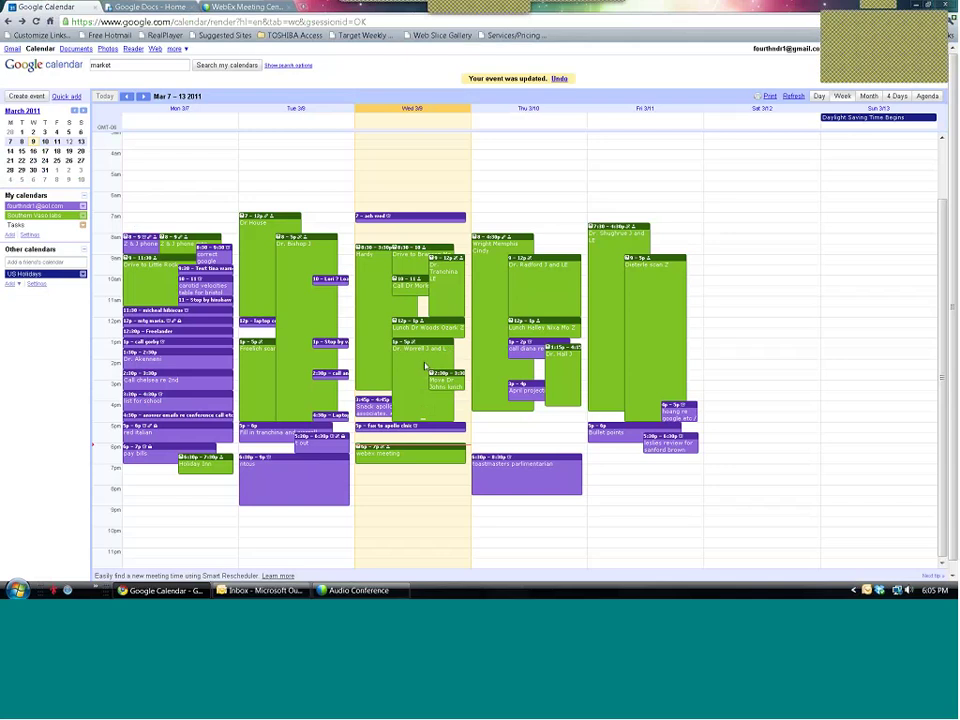
Step: Open the patient's 'scan L' event details, review them, and save it back to the week
{"action": "left_click", "coordinate": [382, 275]}
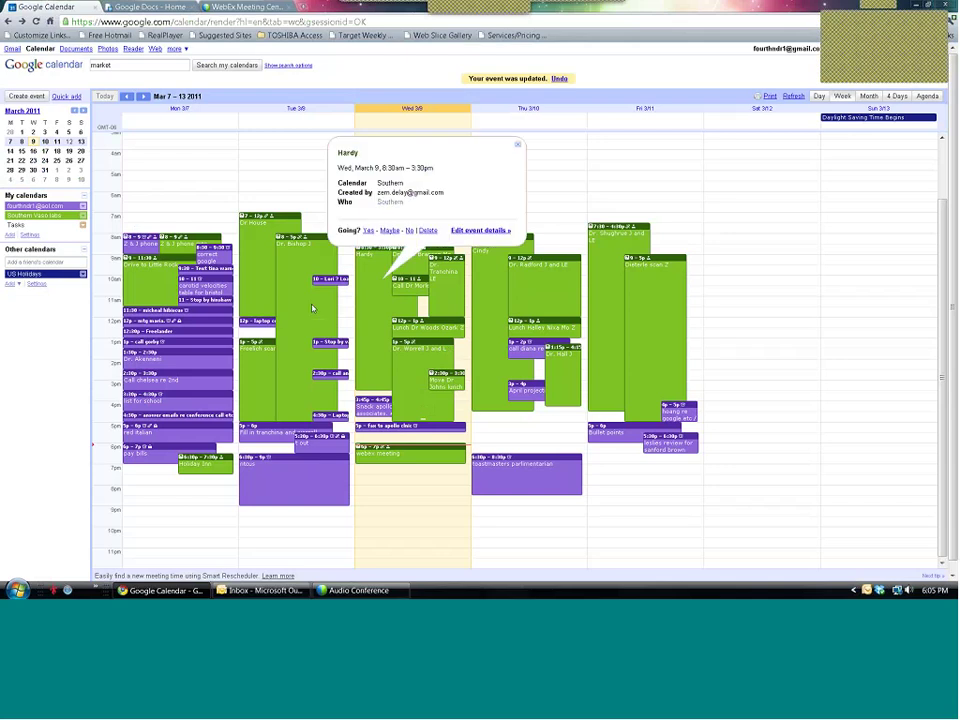
{"action": "double_click", "coordinate": [198, 289]}
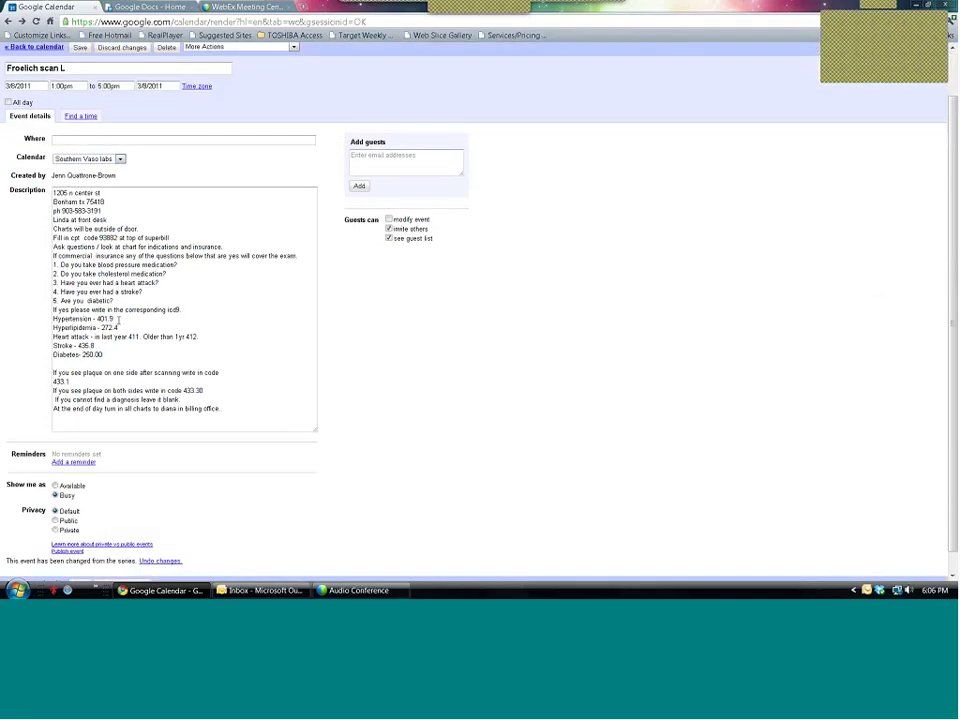
{"action": "scroll", "coordinate": [216, 354], "scroll_direction": "down", "scroll_amount": 1}
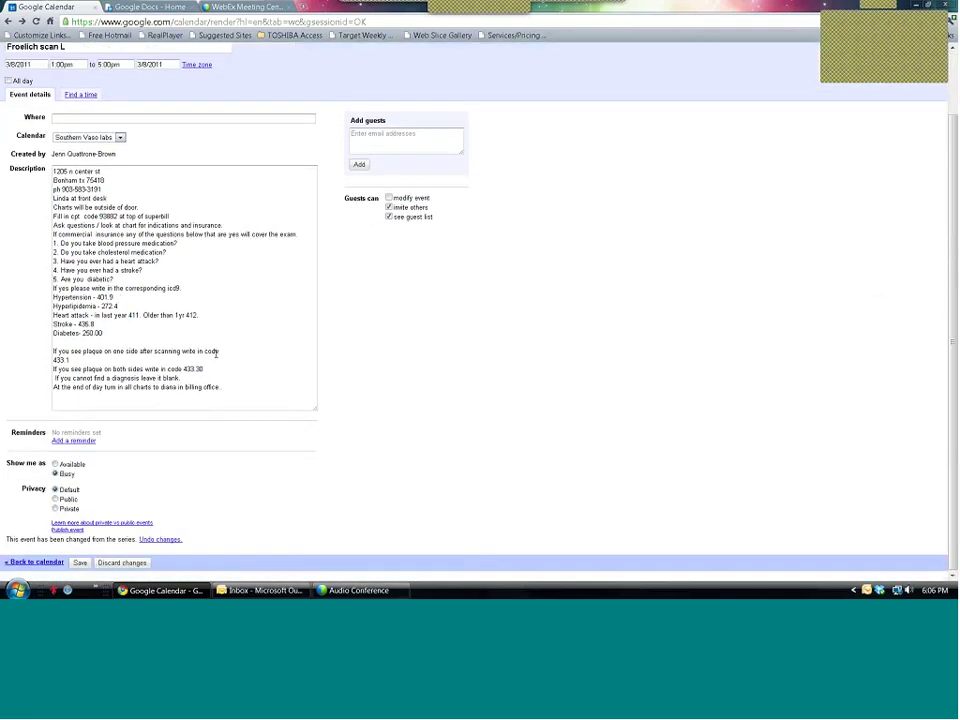
{"action": "scroll", "coordinate": [216, 354], "scroll_direction": "up", "scroll_amount": 3}
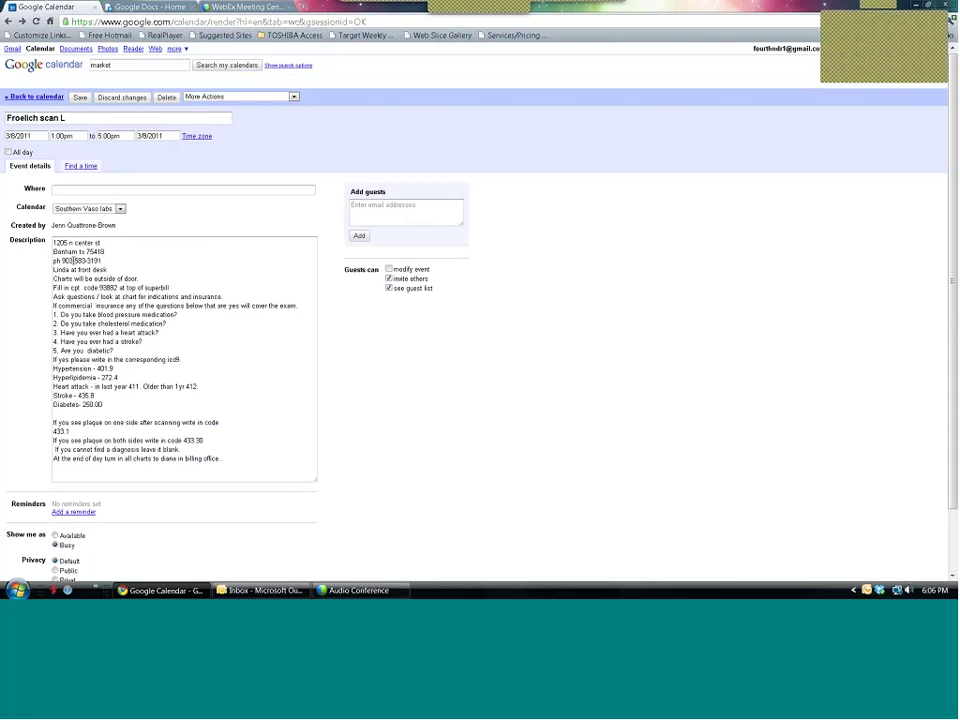
{"action": "left_click", "coordinate": [82, 98]}
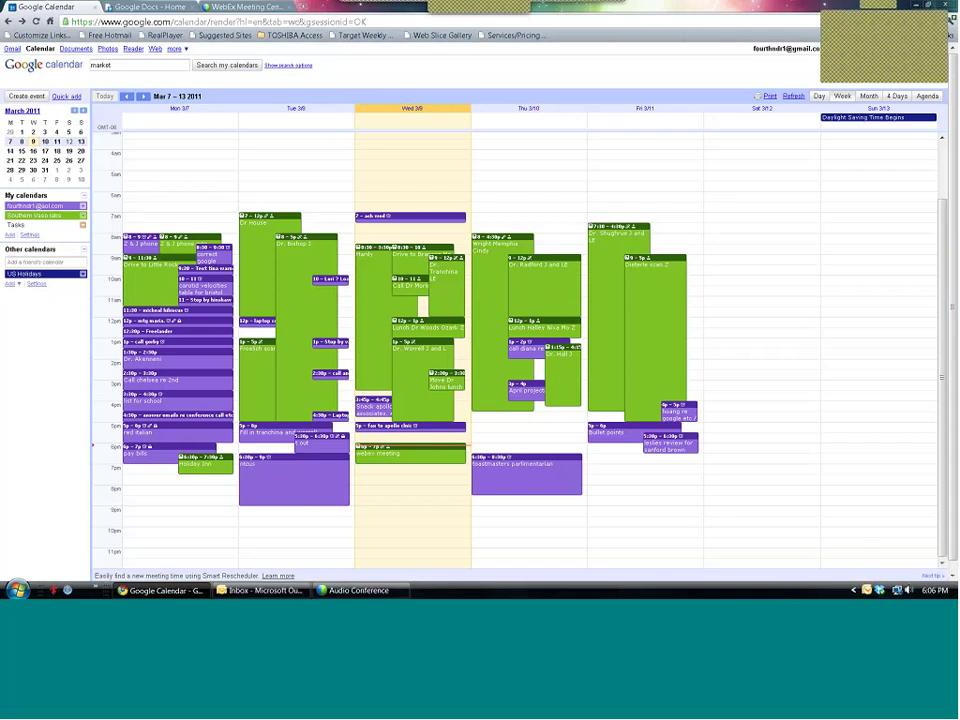
Step: Advance to Mar 14–20, open Monday's 'marketing colony, lewisville, grapevine etc' event, review and save it
{"action": "left_click", "coordinate": [143, 97]}
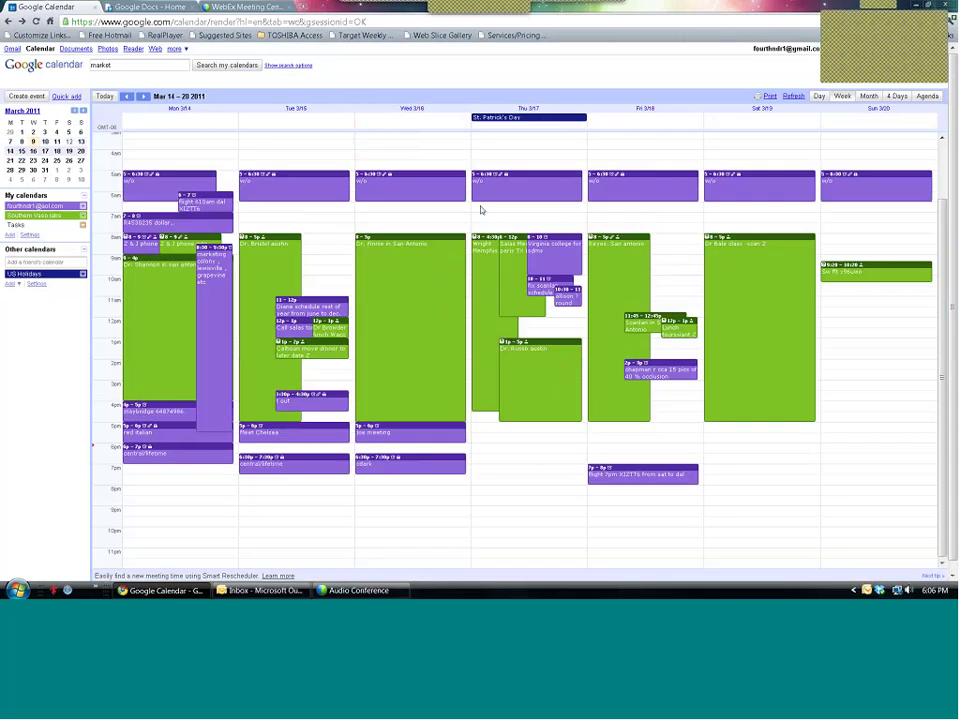
{"action": "left_click", "coordinate": [210, 306]}
{"action": "left_click", "coordinate": [210, 308]}
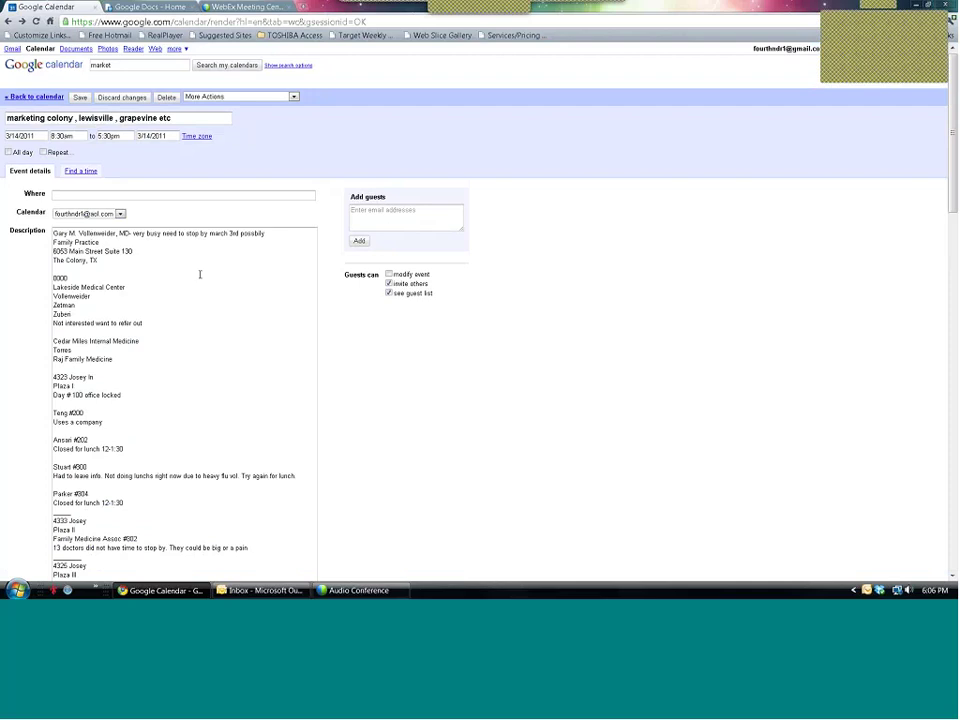
{"action": "scroll", "coordinate": [200, 274], "scroll_direction": "down", "scroll_amount": 3}
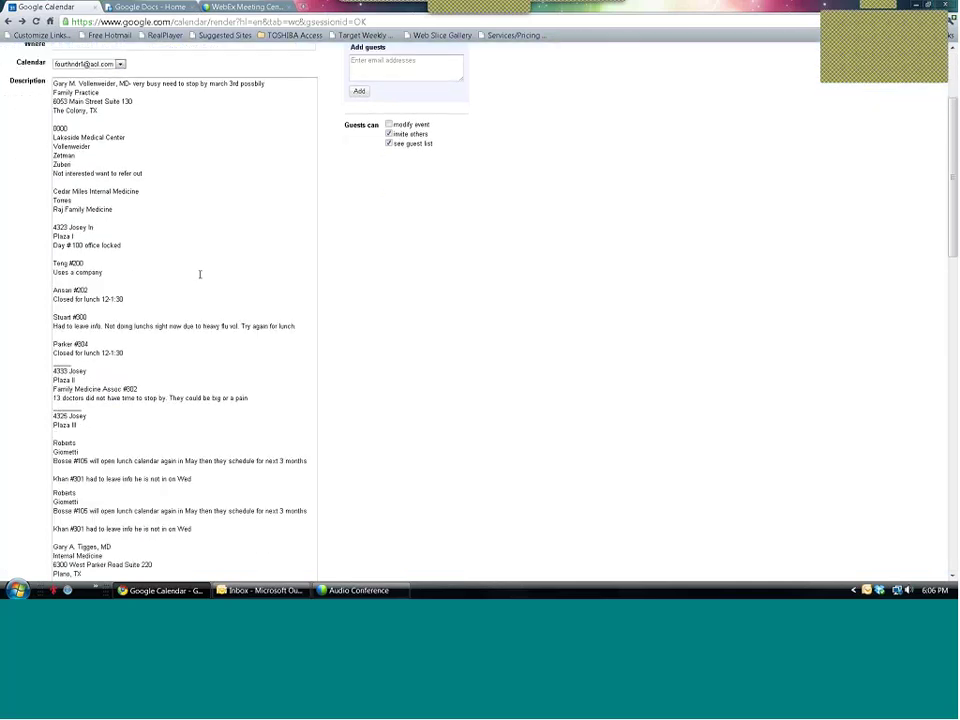
{"action": "scroll", "coordinate": [200, 274], "scroll_direction": "down", "scroll_amount": 3}
{"action": "scroll", "coordinate": [200, 274], "scroll_direction": "up", "scroll_amount": 5}
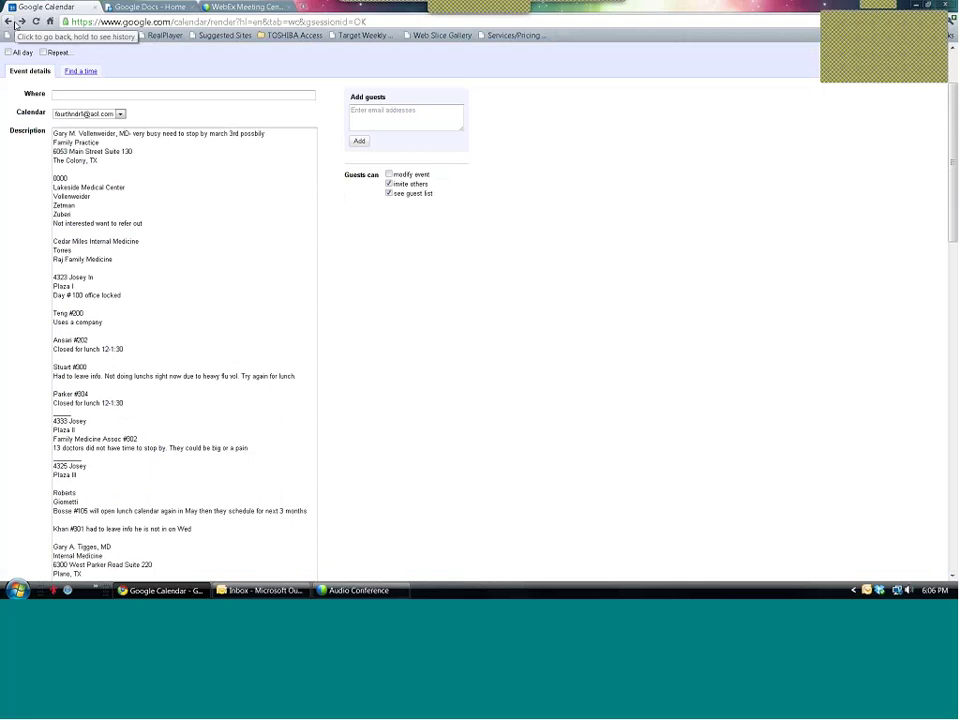
{"action": "scroll", "coordinate": [42, 88], "scroll_direction": "up", "scroll_amount": 2}
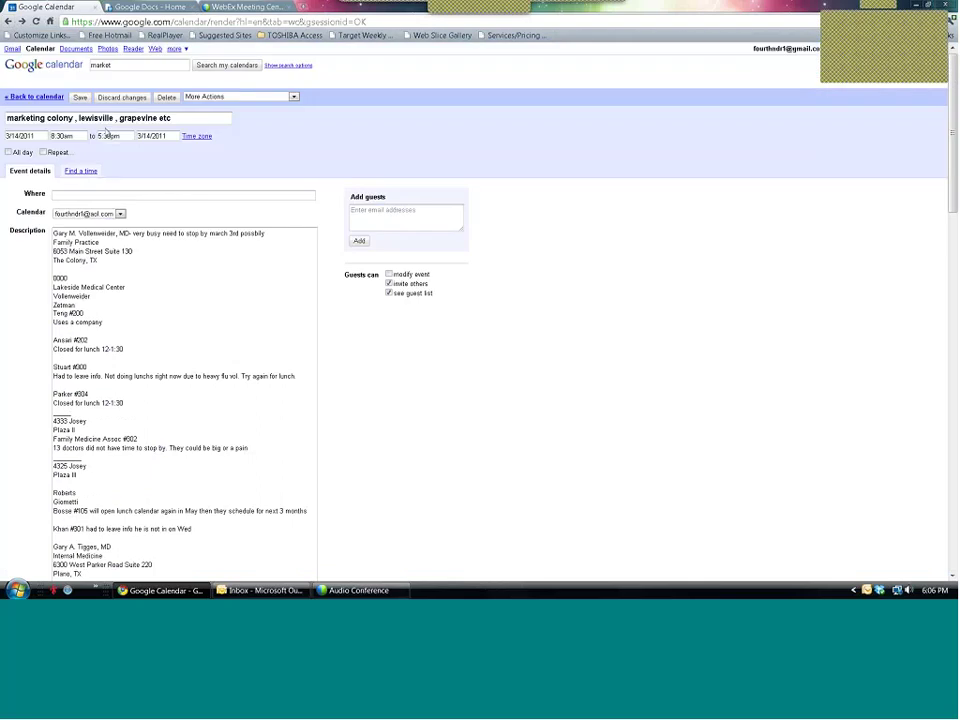
{"action": "left_click", "coordinate": [80, 97]}
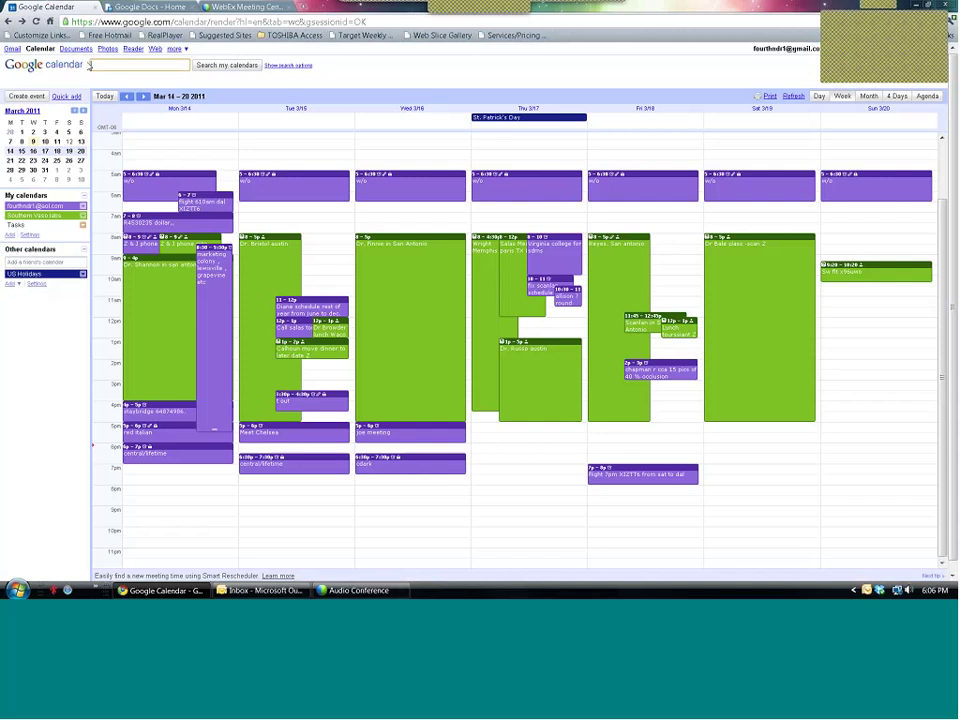
Step: Search the calendar for a doctor's past visits, then for 'apollo'
{"action": "type", "text": "worrell"}
{"action": "key", "text": "Return"}
{"action": "type", "text": "apollo"}
{"action": "key", "text": "Return"}
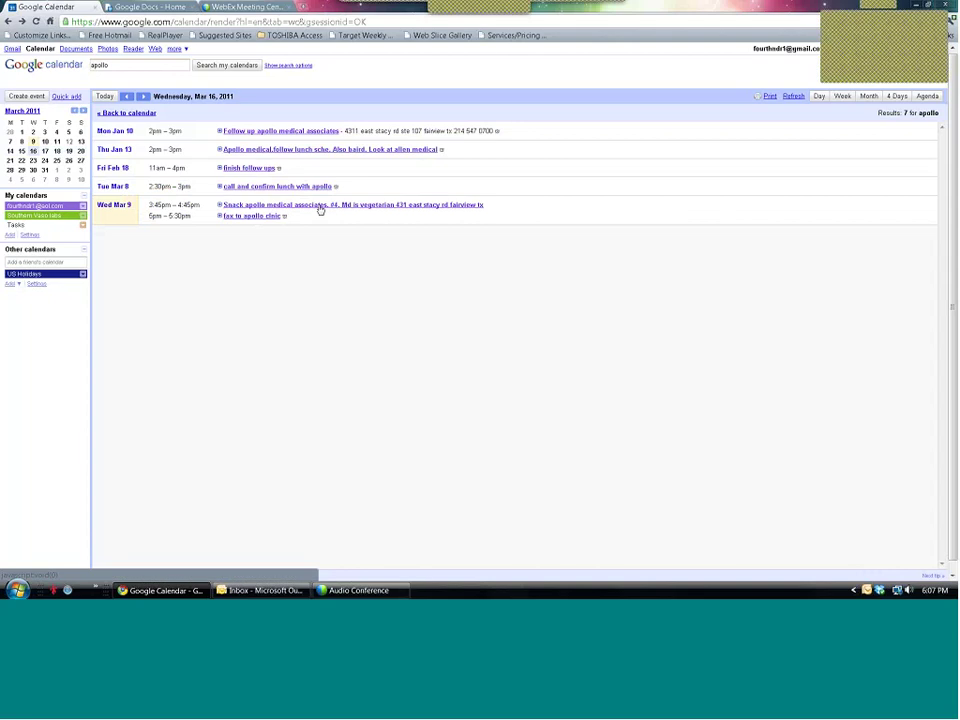
Step: Open the 'Snack apollo medical associates' event details and save it, returning to the 7 apollo results
{"action": "left_click", "coordinate": [257, 210]}
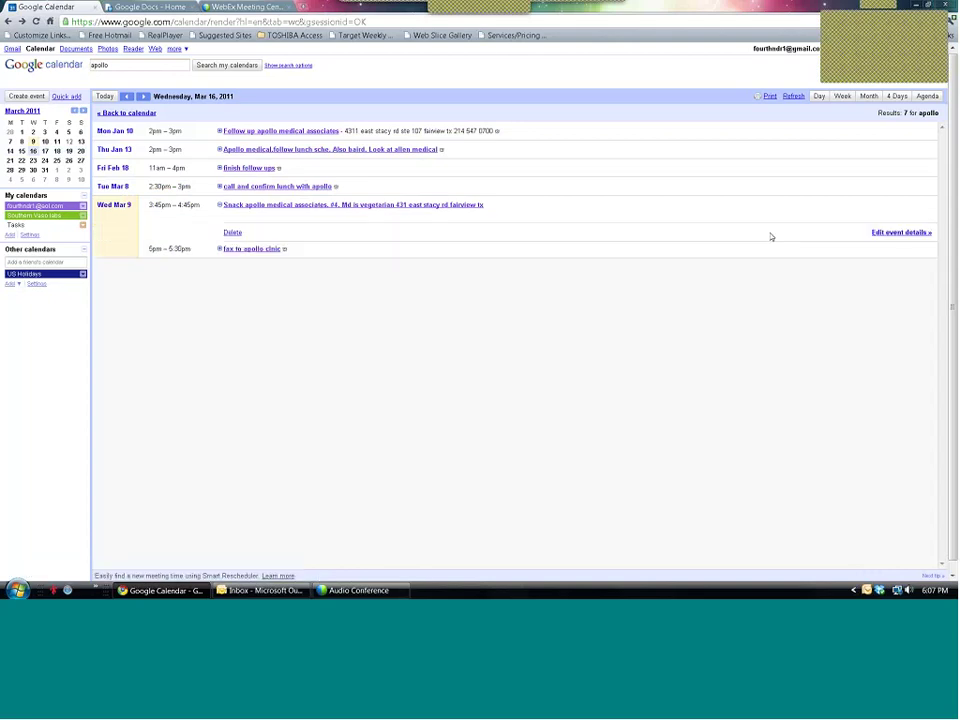
{"action": "left_click", "coordinate": [903, 233]}
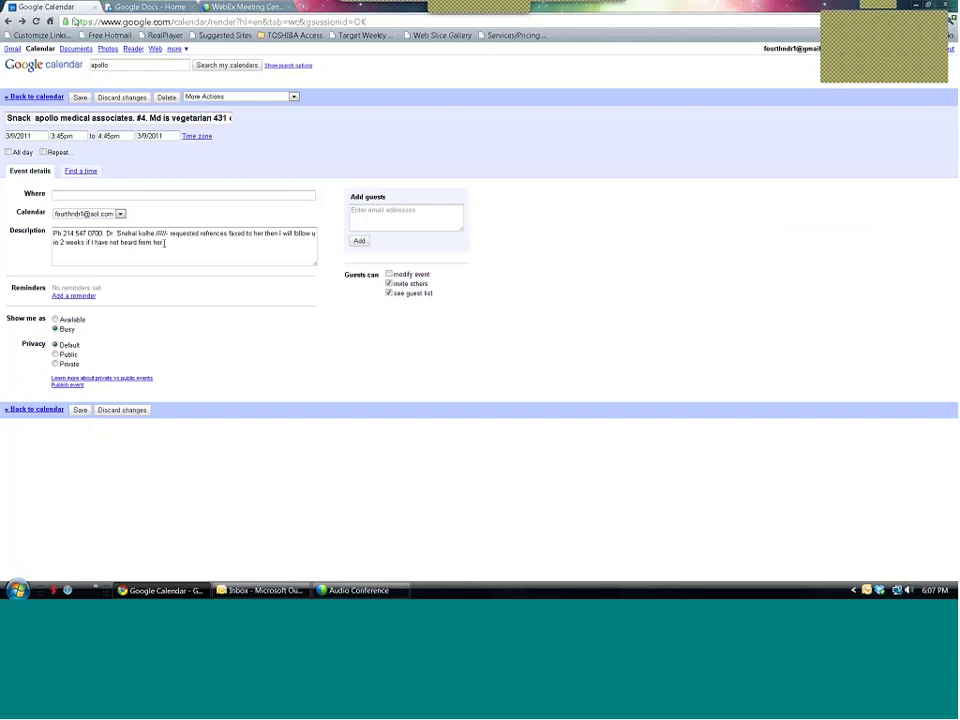
{"action": "left_click", "coordinate": [80, 97]}
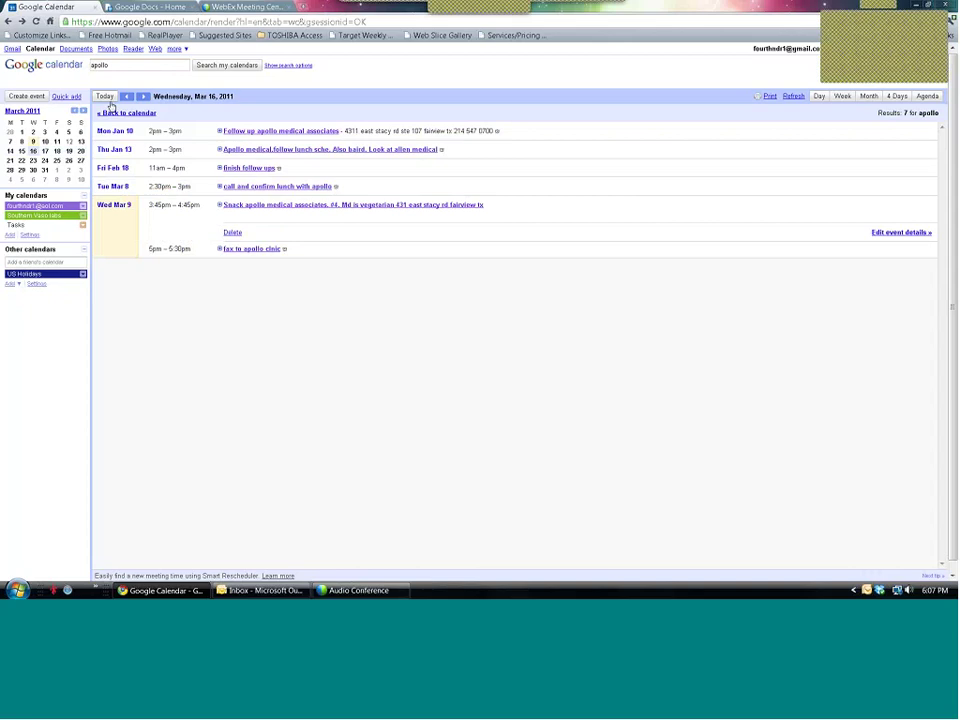
Step: Return to the Mar 7–13 week, open Tuesday's 4:30pm laptop shipping event, select its tracking number, and save
{"action": "left_click", "coordinate": [118, 112]}
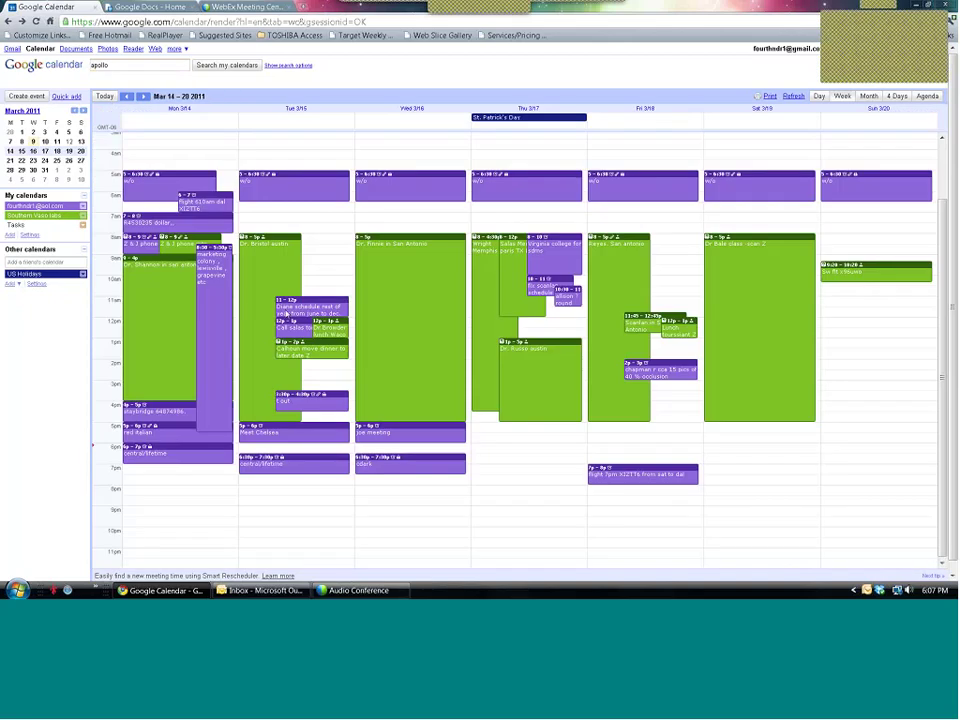
{"action": "left_click", "coordinate": [106, 97]}
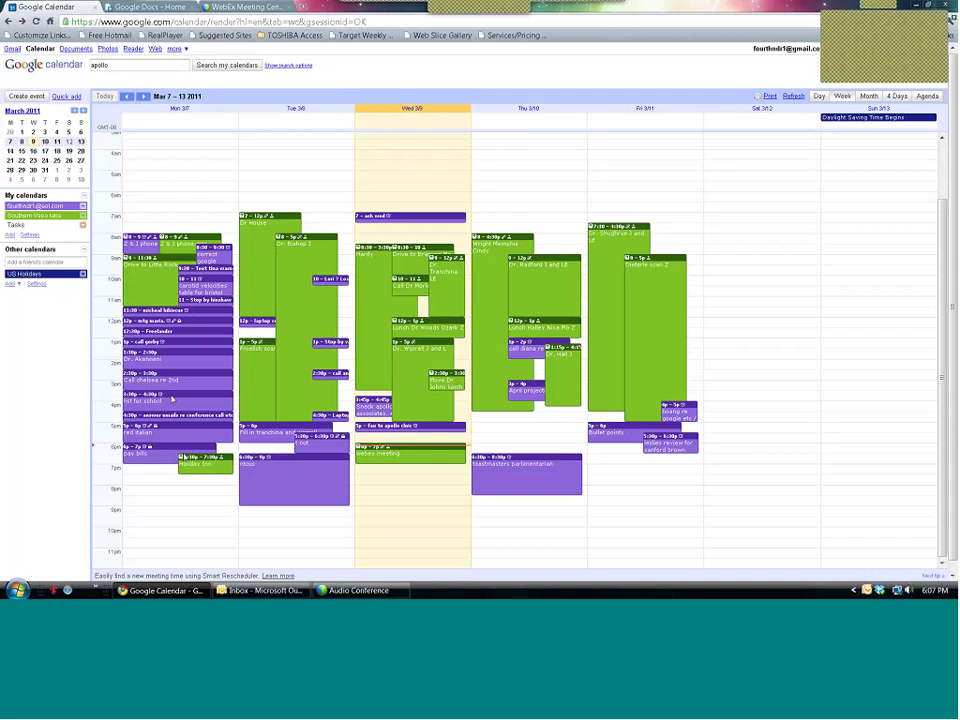
{"action": "double_click", "coordinate": [326, 413]}
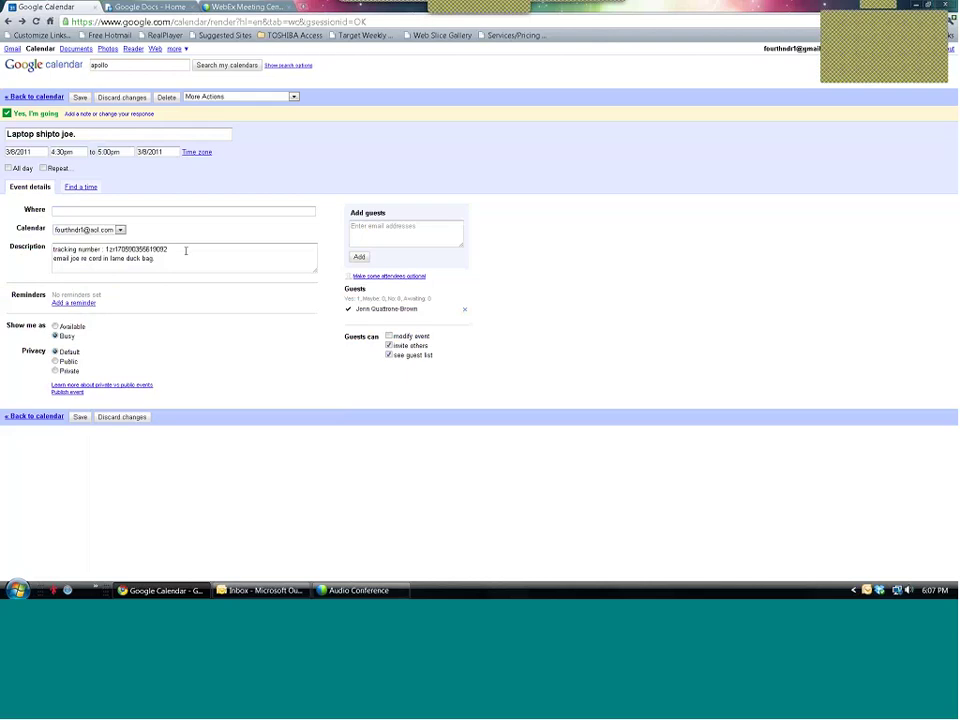
{"action": "left_click_drag", "start_coordinate": [185, 251], "coordinate": [84, 249]}
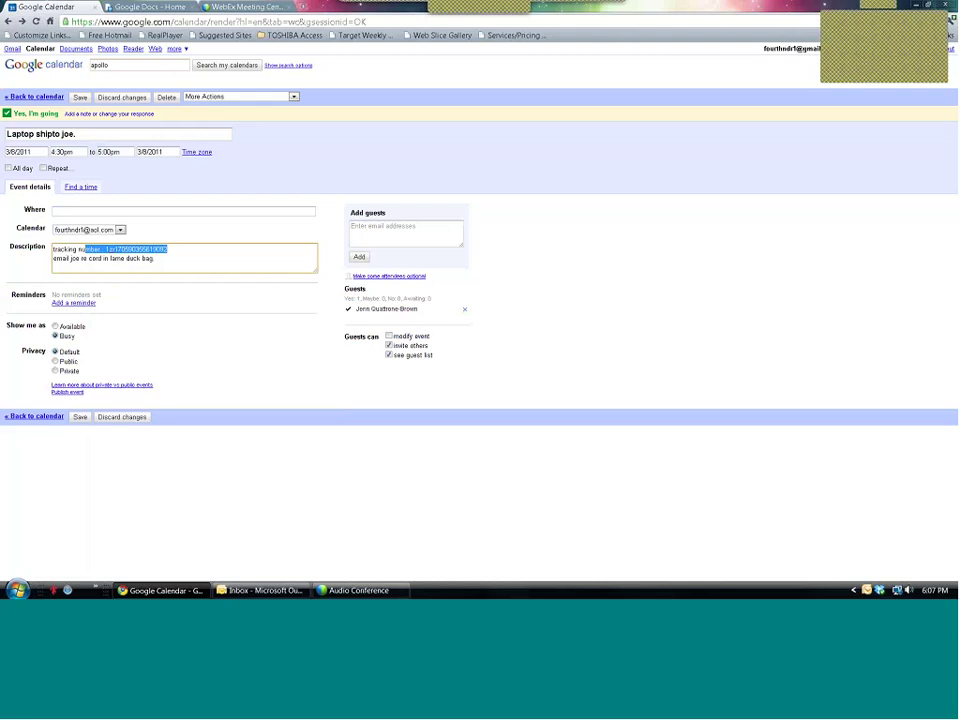
{"action": "left_click", "coordinate": [76, 100]}
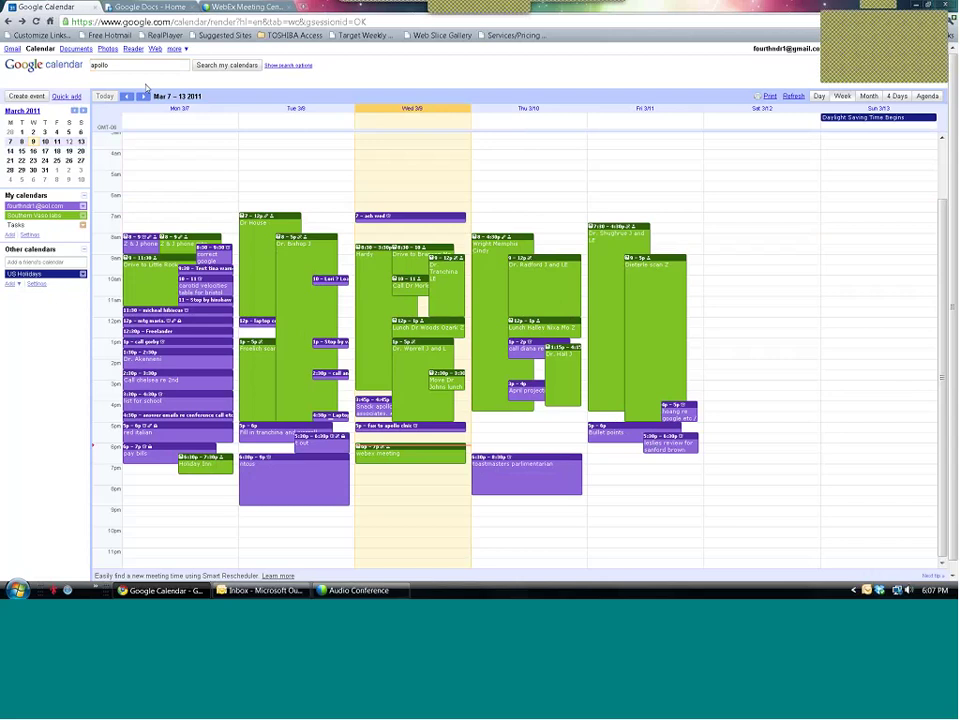
{"action": "key", "text": "ctrl+a"}
{"action": "key", "text": "BackSpace"}
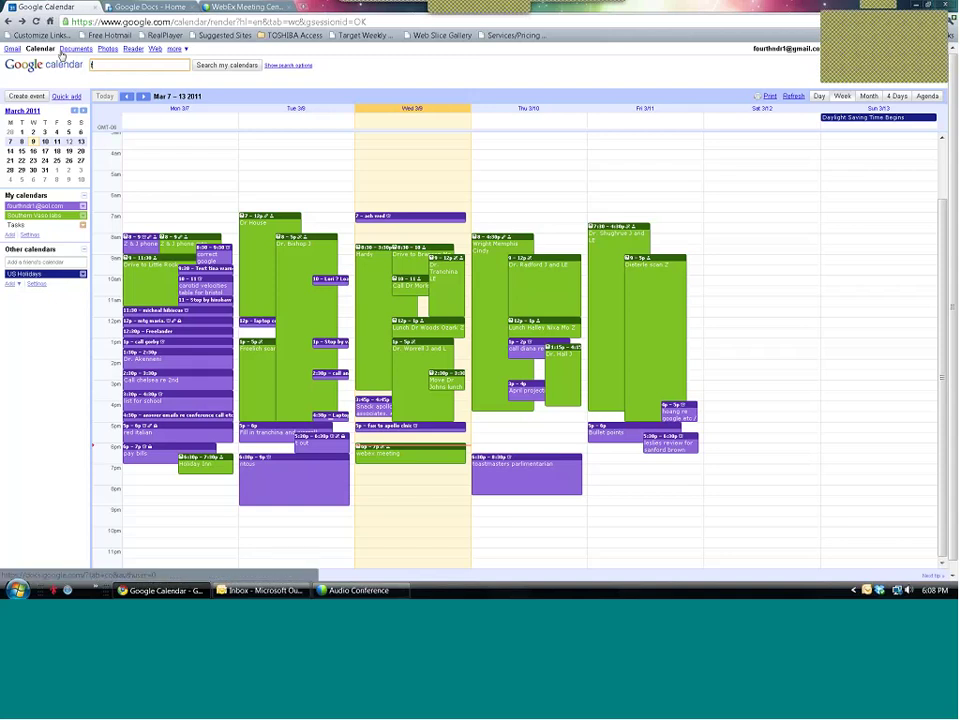
{"action": "type", "text": "finnie"}
{"action": "key", "text": "Return"}
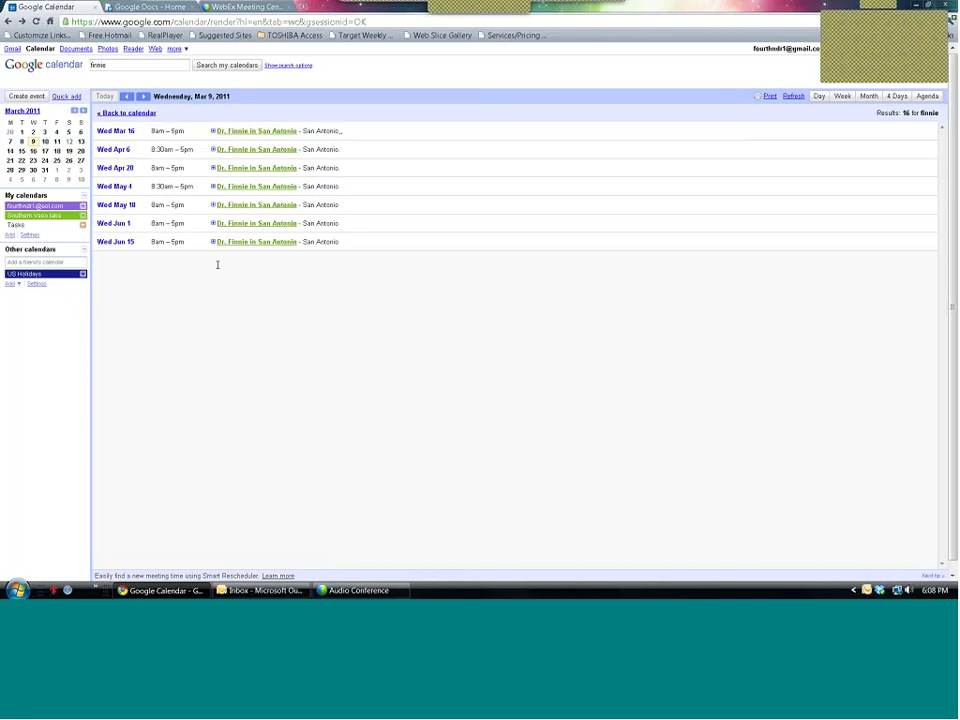
{"action": "left_click", "coordinate": [120, 114]}
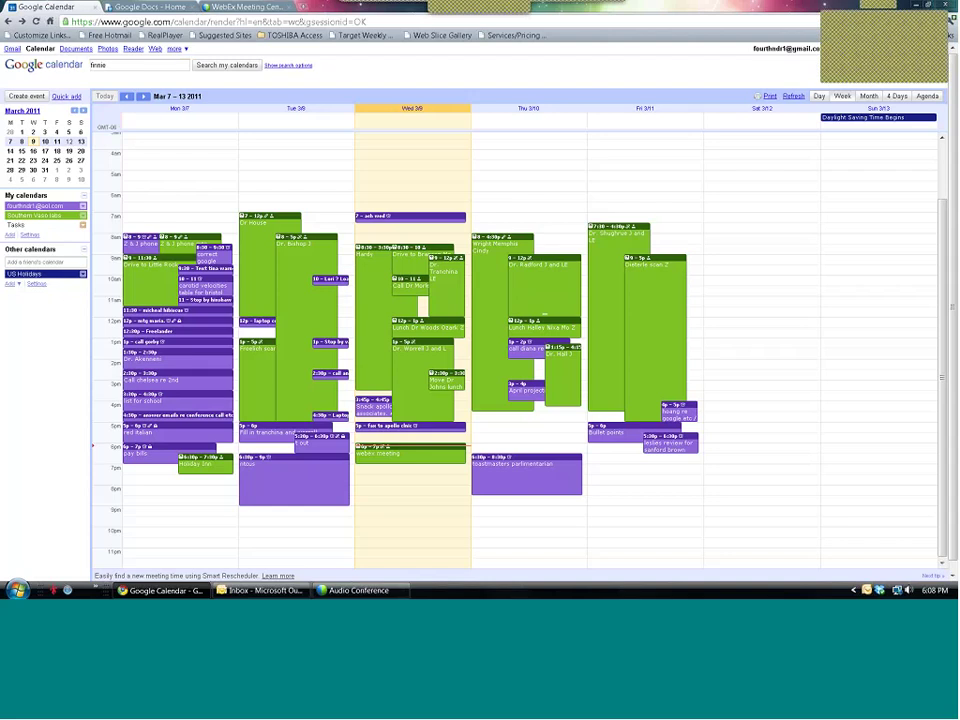
{"action": "key", "text": "BackSpace"}
{"action": "key", "text": "BackSpace"}
{"action": "key", "text": "BackSpace"}
{"action": "key", "text": "BackSpace"}
{"action": "key", "text": "BackSpace"}
{"action": "key", "text": "BackSpace"}
{"action": "left_click", "coordinate": [541, 347]}
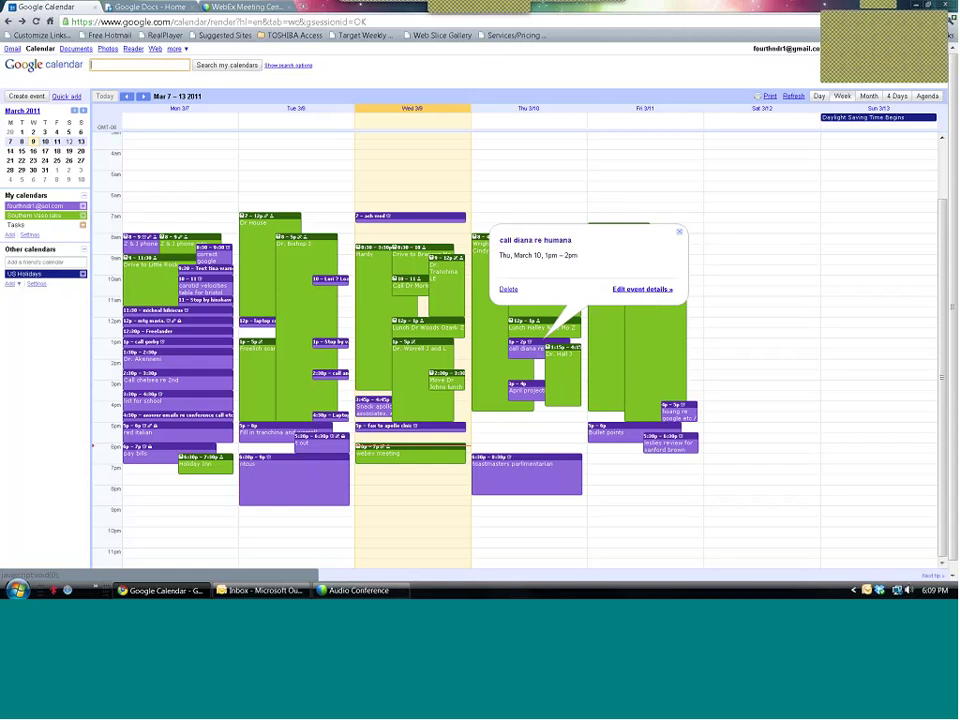
{"action": "left_click", "coordinate": [679, 232]}
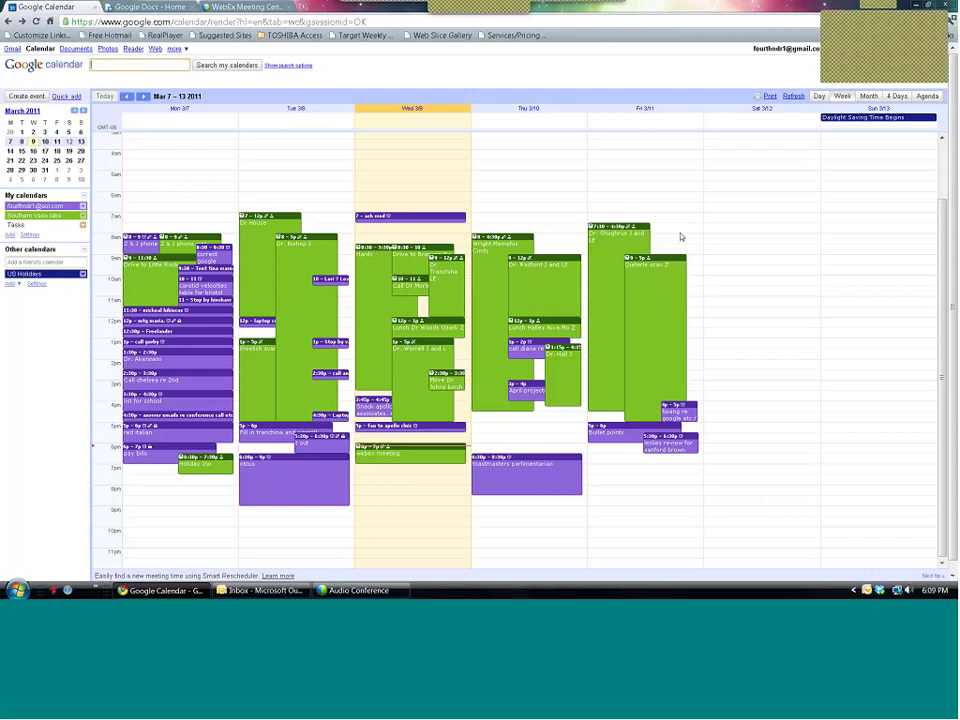